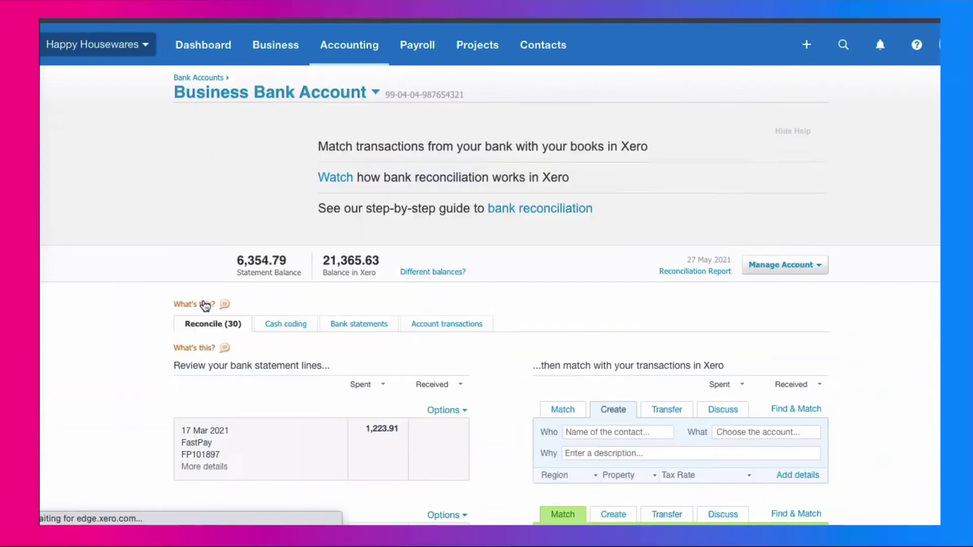
scroll(488, 239, "down", 5)
scroll(489, 239, "down", 10)
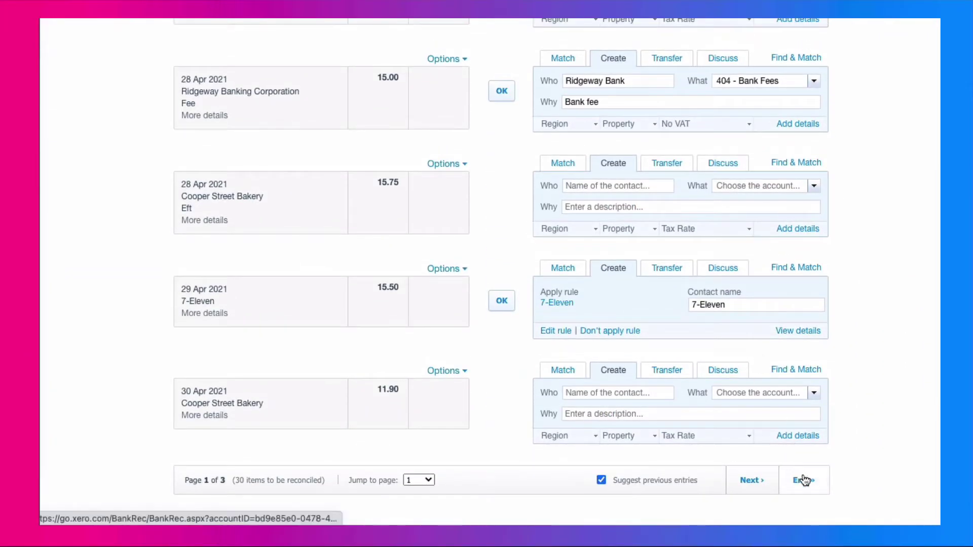
Step: Jump to the last page of statement lines to find the 312.00 Colourful payment
left_click(803, 479)
scroll(517, 291, "down", 5)
scroll(517, 291, "down", 3)
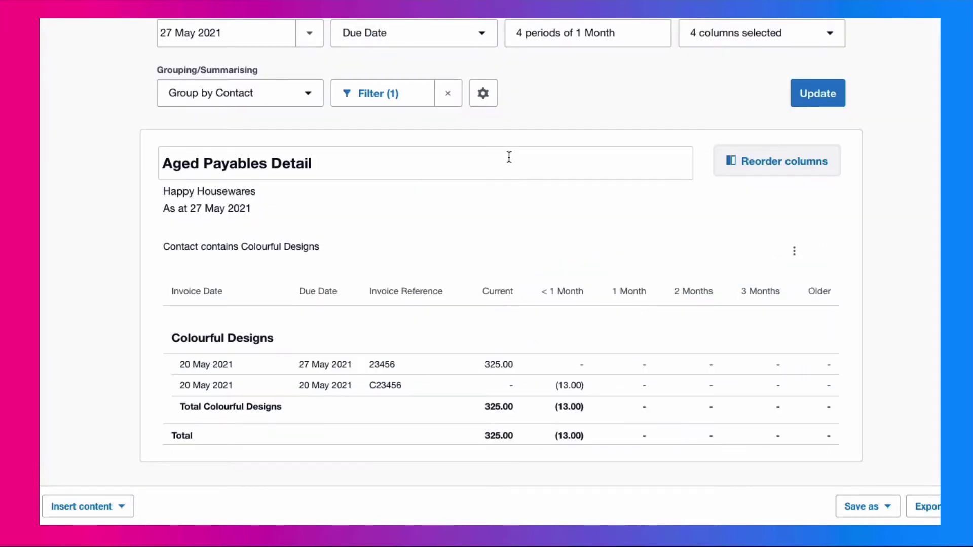
scroll(593, 219, "down", 1)
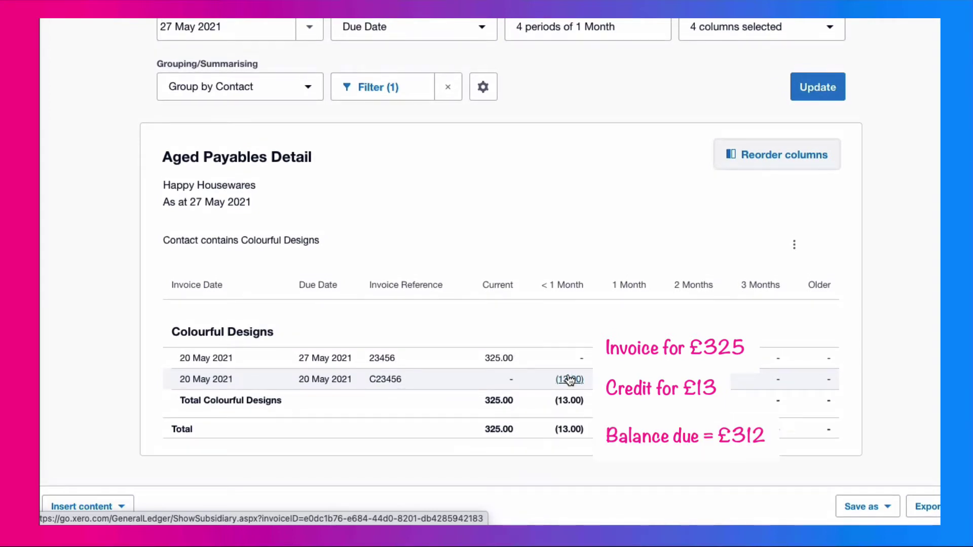
Step: View bill 23456 from the Aged Payables Detail report
left_click(383, 359)
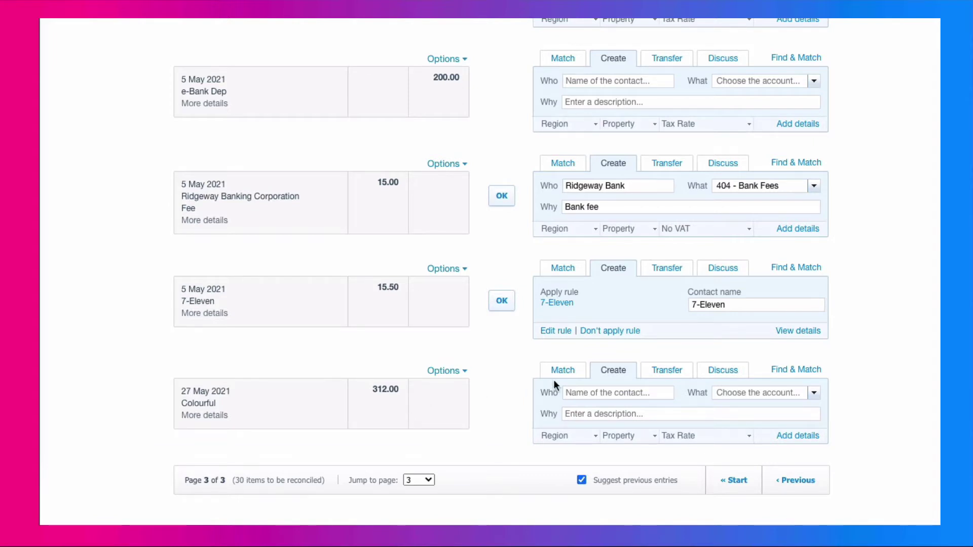
Step: Find & Match the 312.00 line, searching 'colourful' with received items included, finding only bill 23456 at 325.00
left_click(797, 371)
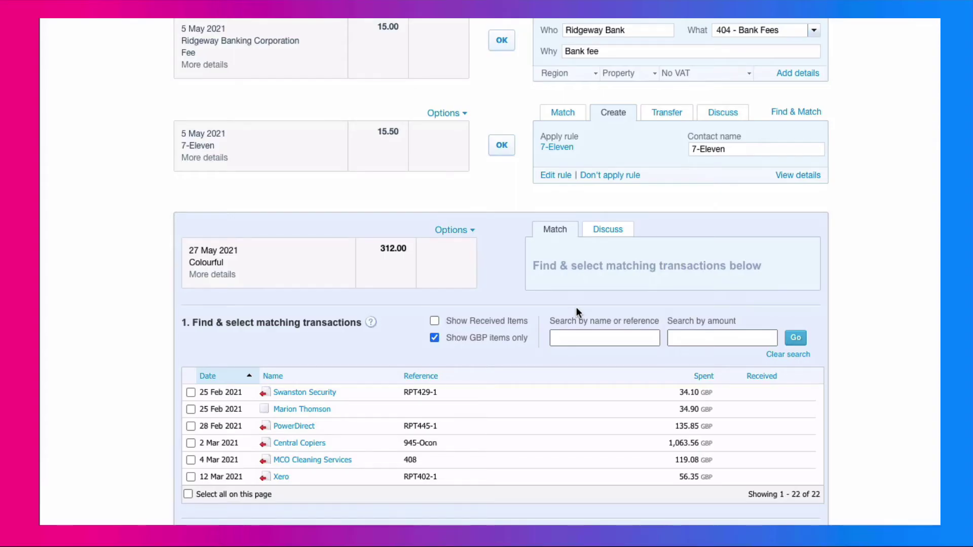
left_click(564, 339)
type("colourful")
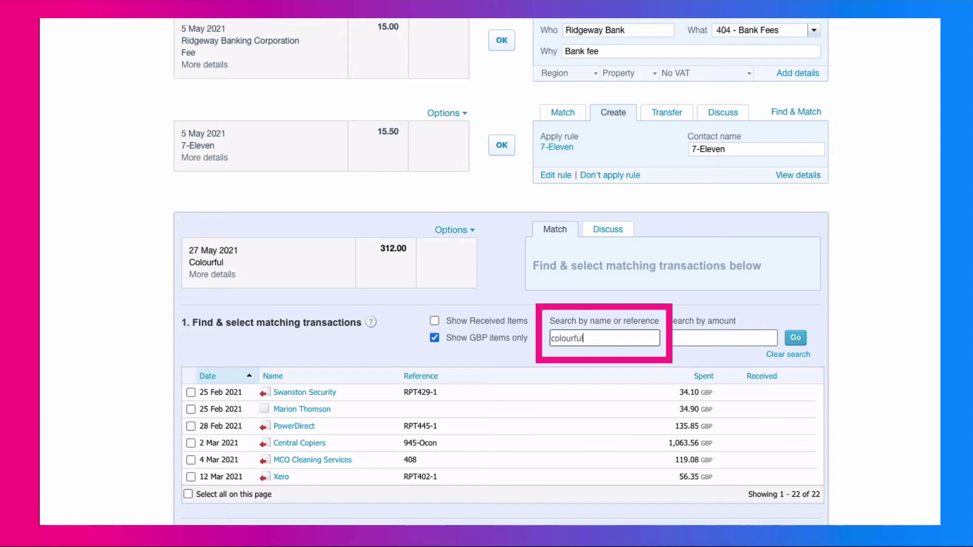
key("Return")
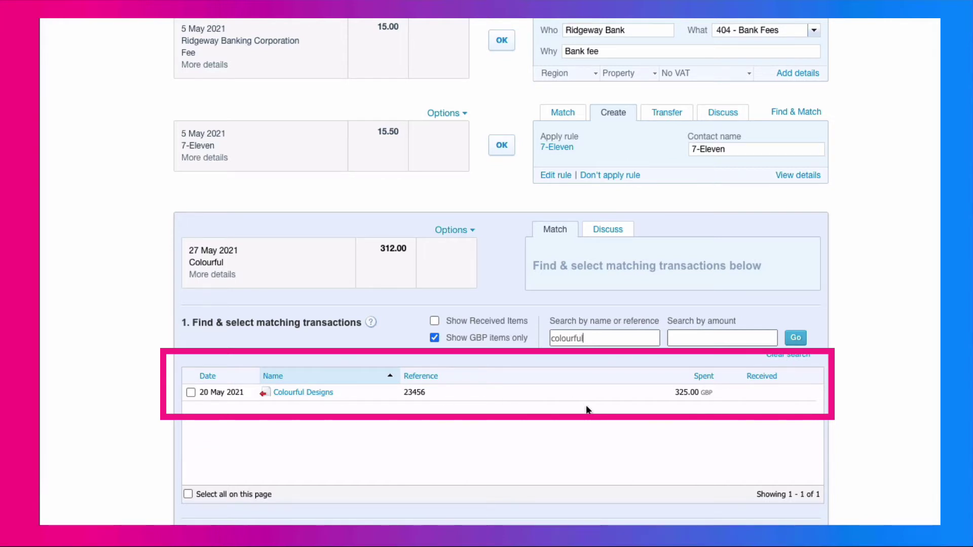
left_click(433, 321)
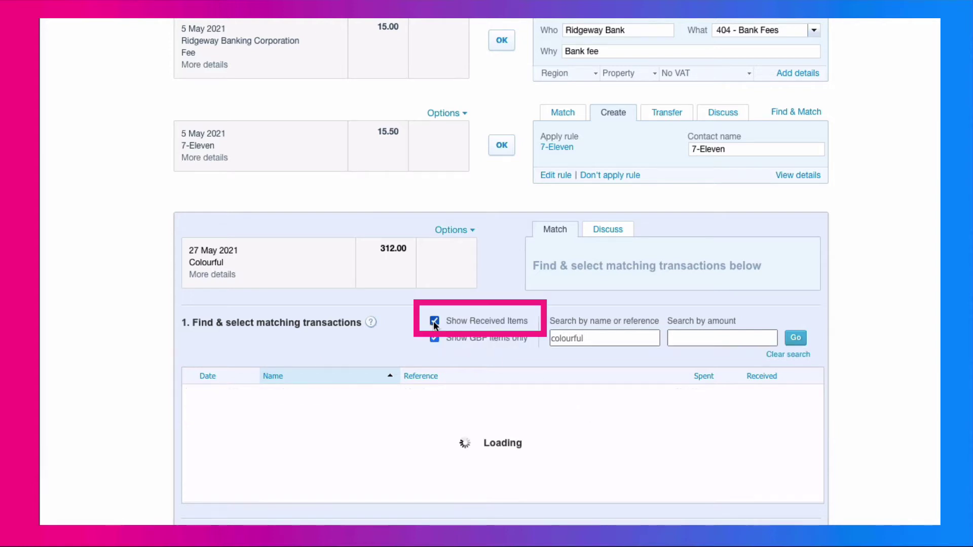
left_click(795, 339)
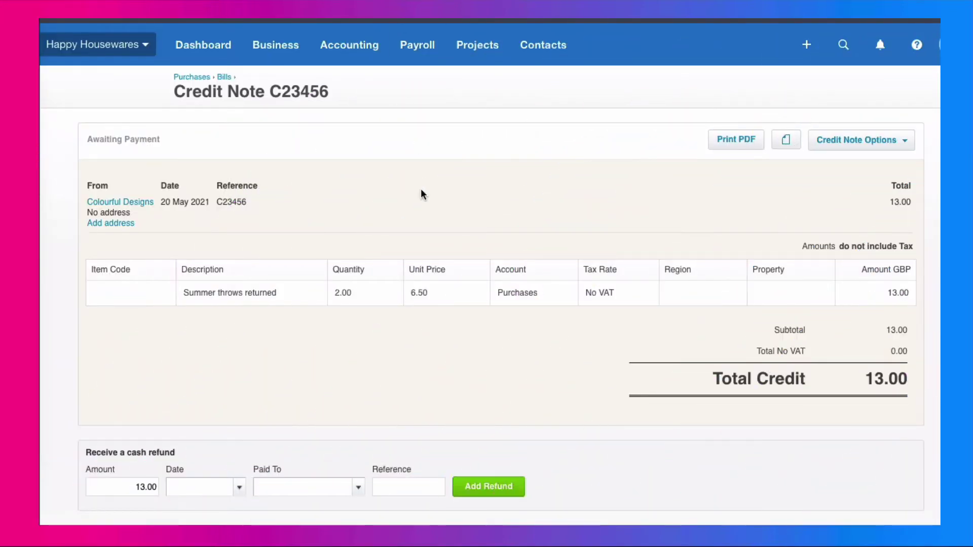
Step: Allocate credit note C23456 with 13 as the Amount to Credit against bill 23456
left_click(882, 144)
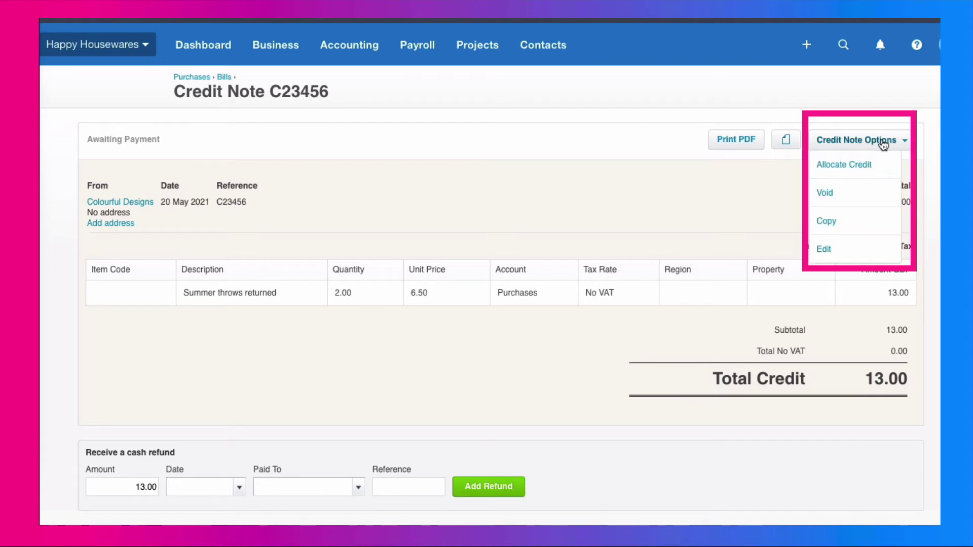
left_click(848, 167)
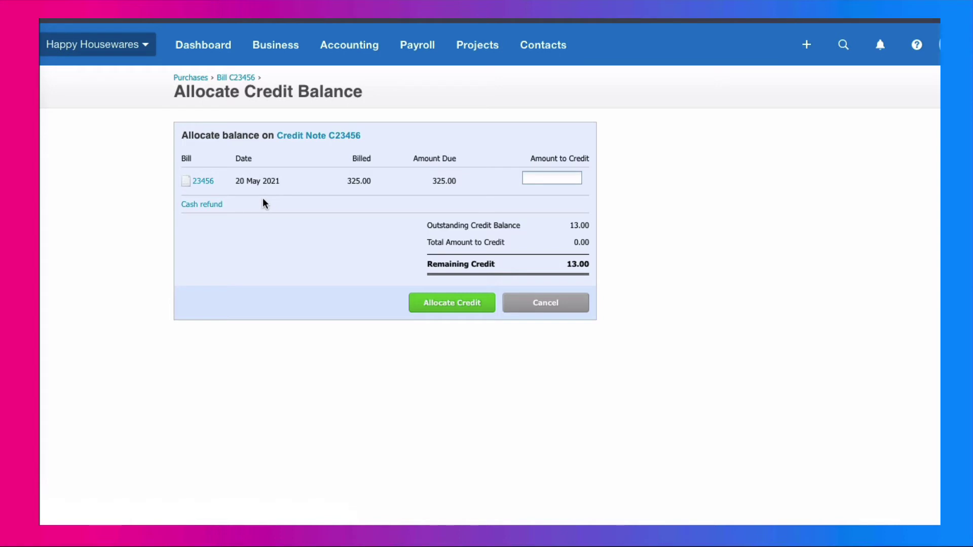
left_click(557, 175)
type("13")
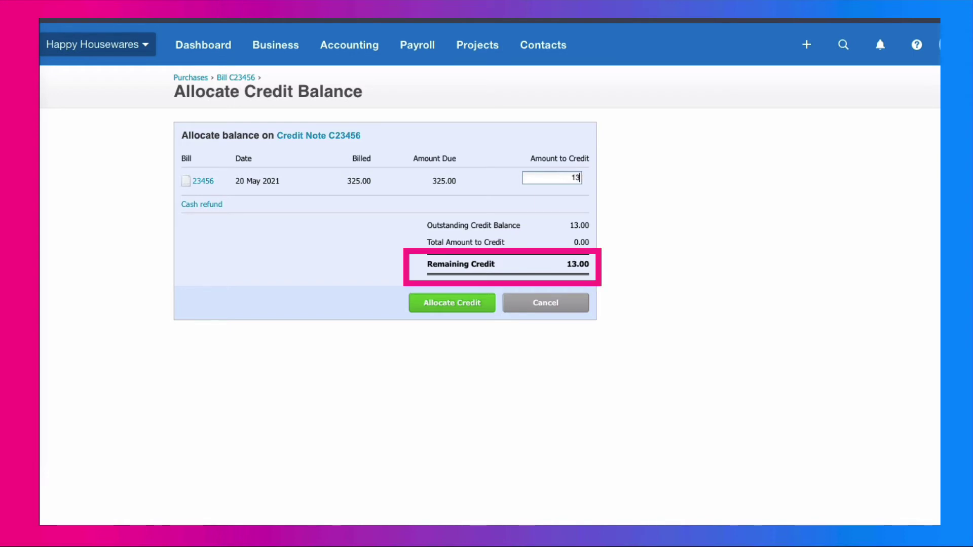
key("Tab")
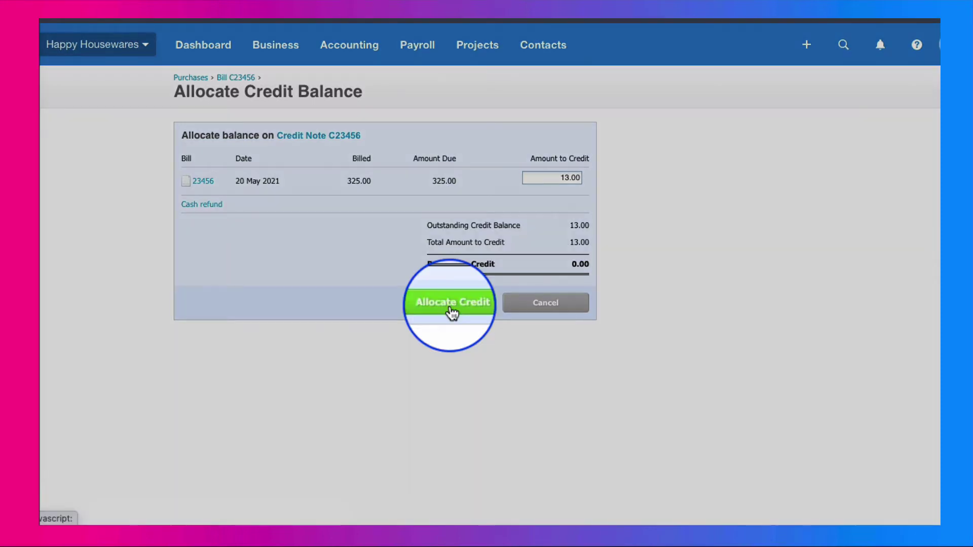
Step: Confirm the 13.00 allocation and view bill 23456 now showing 312.00 due
left_click(450, 307)
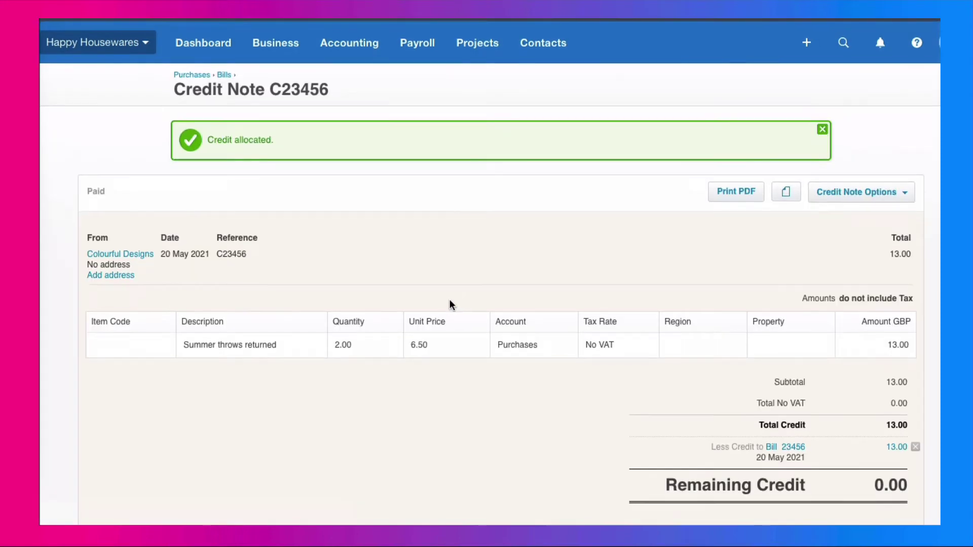
scroll(449, 299, "down", 2)
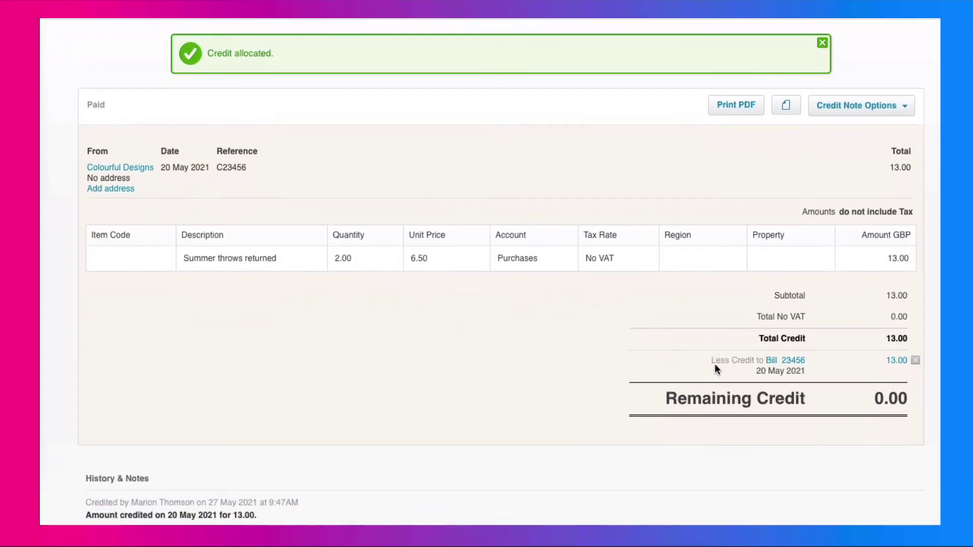
left_click(793, 362)
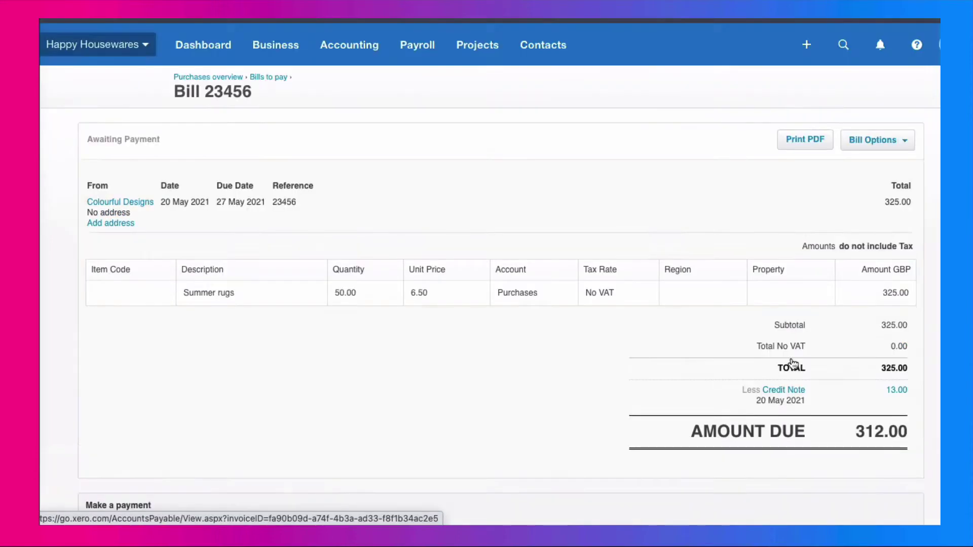
scroll(692, 269, "up", 1)
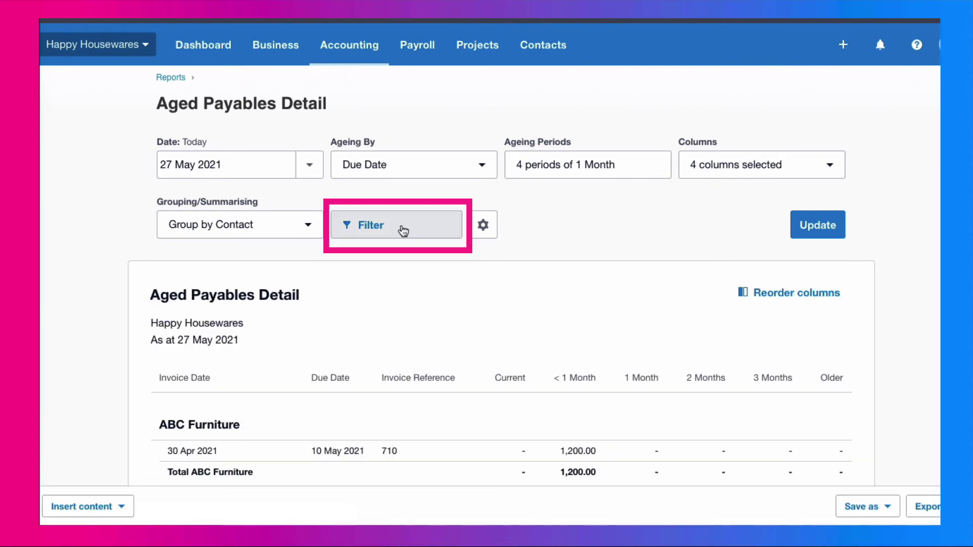
Step: Filter the report to contact Colourful Designs and update it, showing bill 23456 at 312.00
left_click(402, 230)
left_click(449, 277)
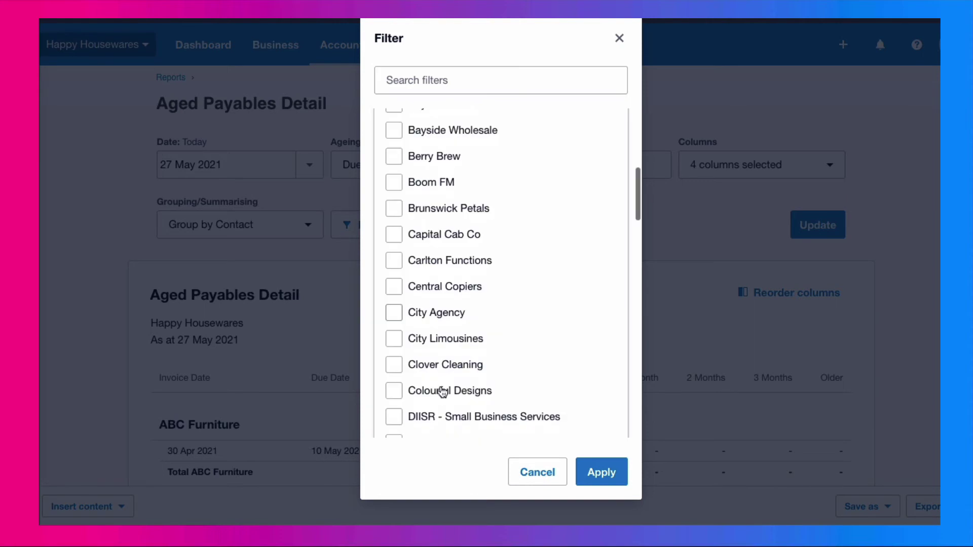
left_click(394, 390)
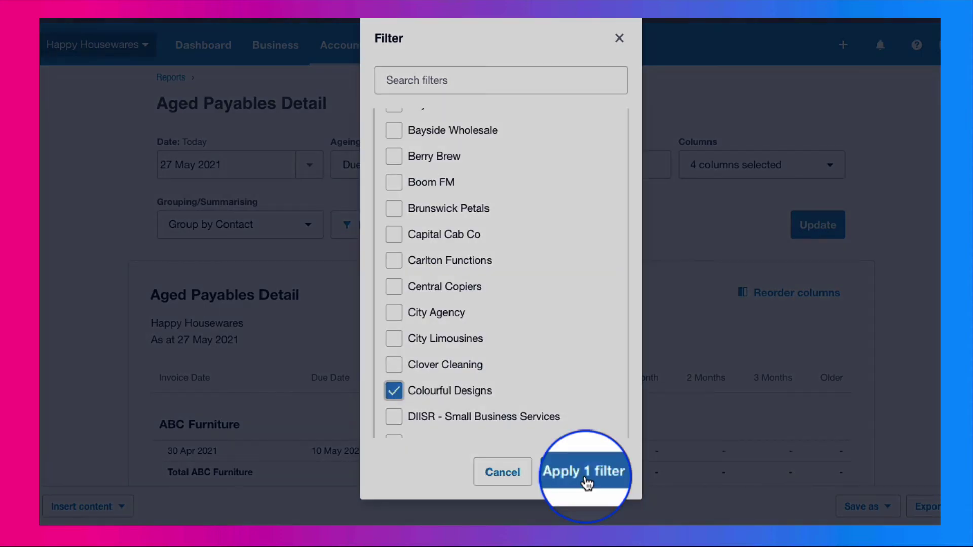
left_click(584, 479)
left_click(813, 232)
scroll(630, 304, "down", 3)
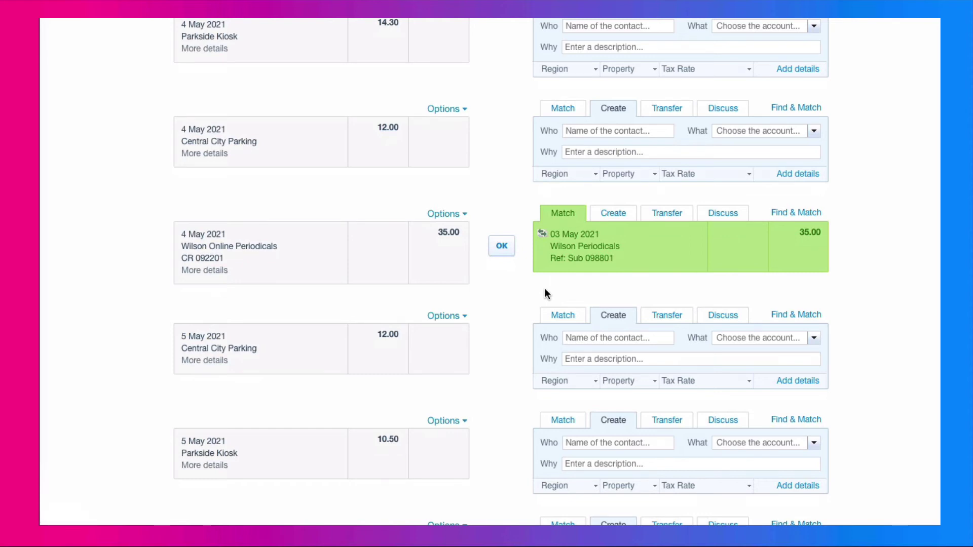
scroll(544, 289, "down", 1)
scroll(545, 288, "down", 1)
scroll(544, 288, "down", 1)
scroll(545, 288, "down", 2)
scroll(544, 288, "down", 1)
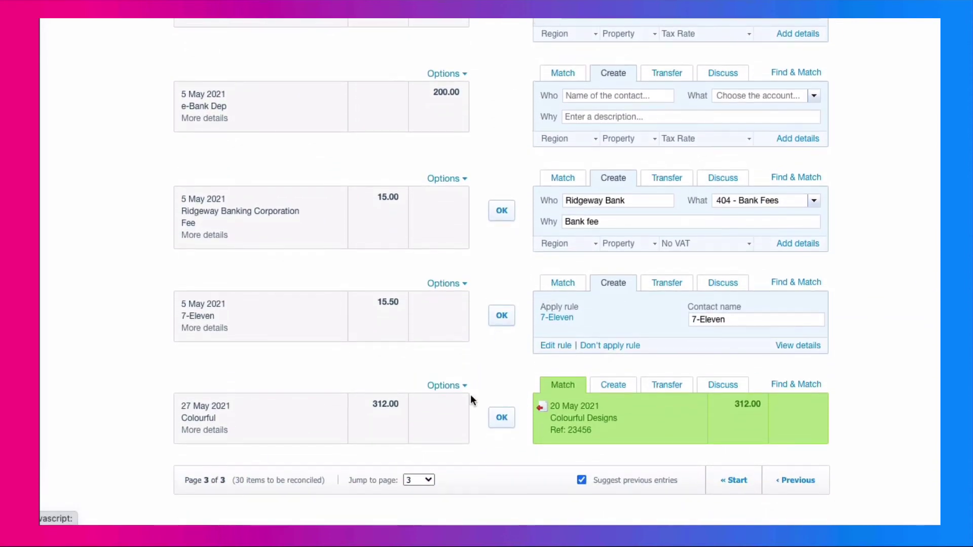